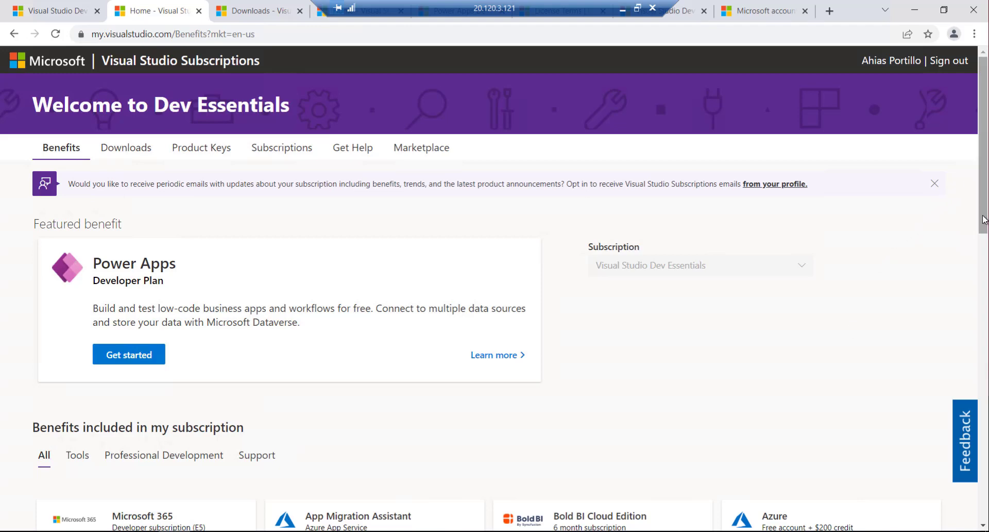
- Scroll to the Azure benefit in Dev Essentials and activate it to begin free account sign-up
drag(982, 182, 984, 257)
scroll(800, 276, down, 5)
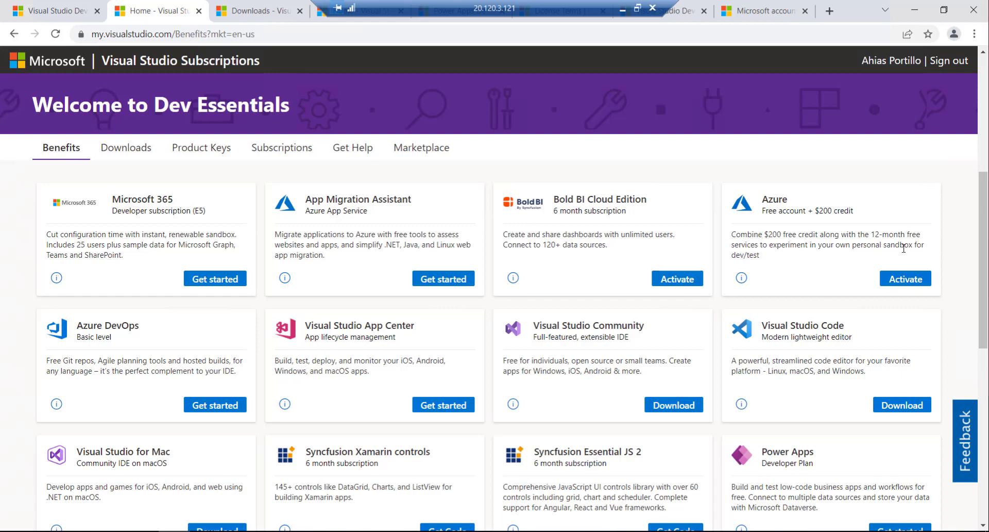
click(906, 280)
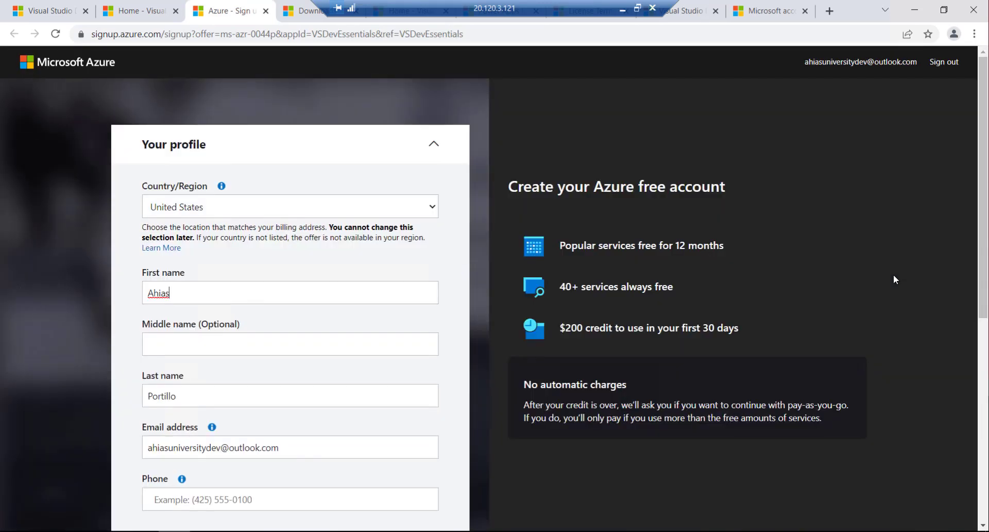
- Change the sign-up profile's Country/Region from United States to El Salvador
click(433, 207)
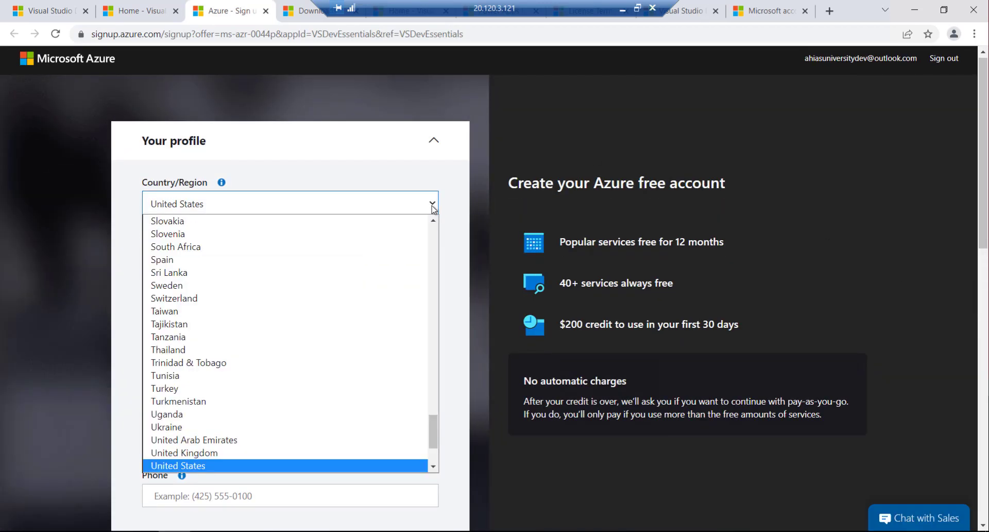
text(eg)
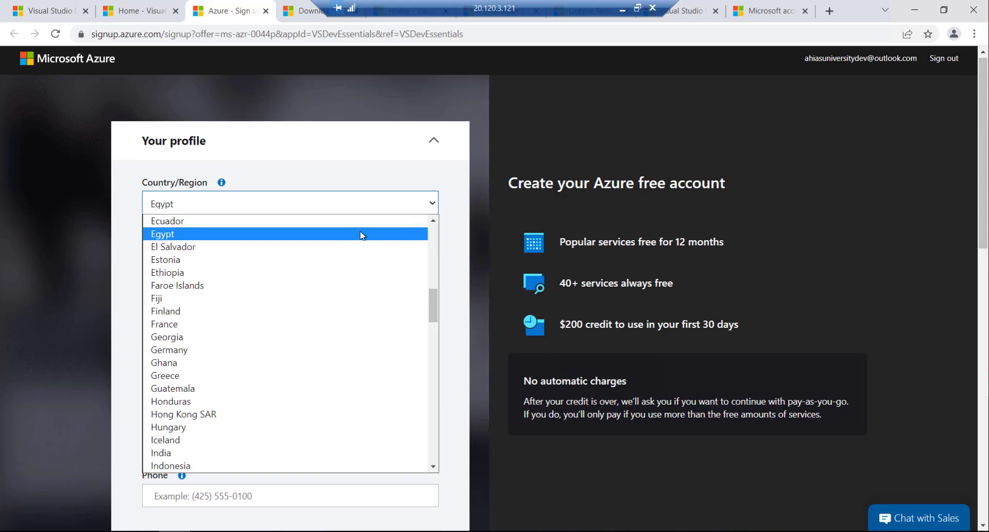
click(191, 252)
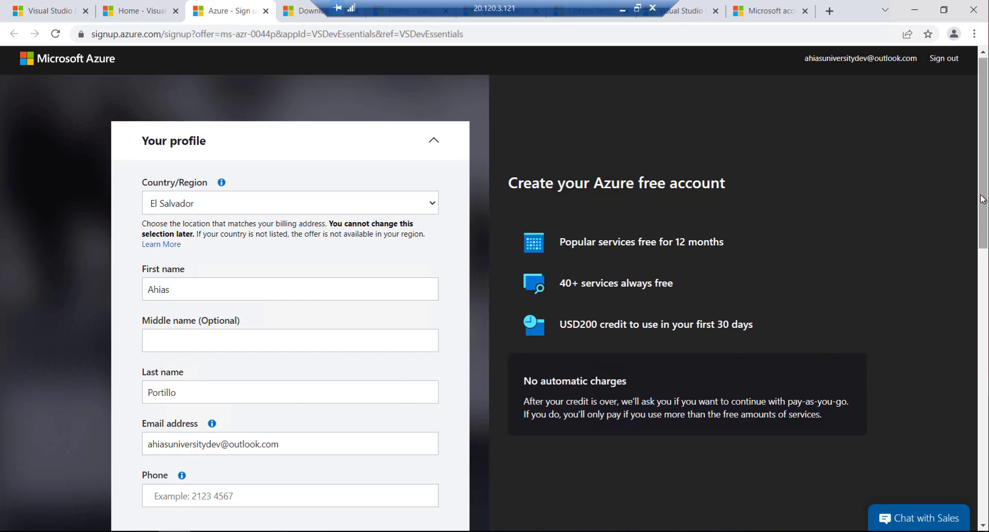
drag(985, 199, 984, 249)
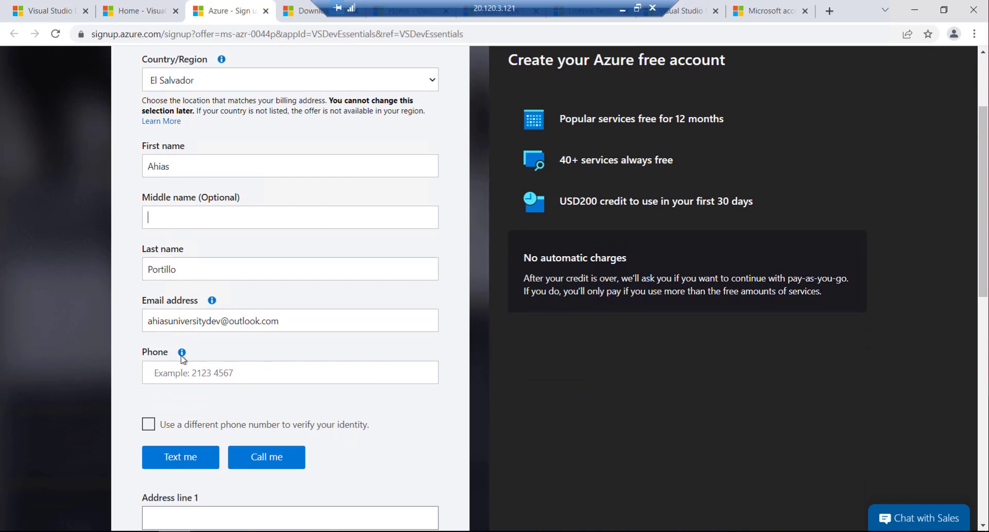
- Enter the contact phone number, without country code, in the profile's Phone field
mouse_move(182, 358)
text(77)
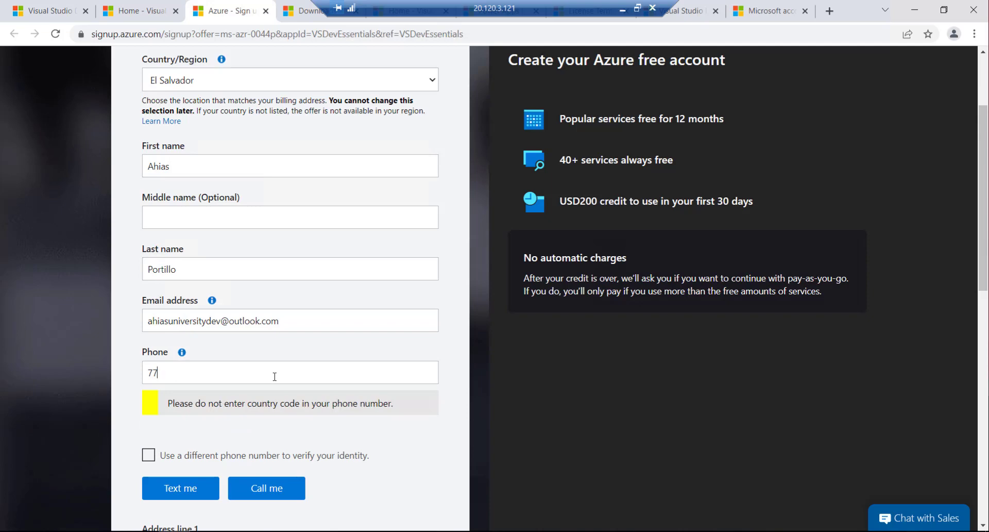
text(00 000)
text(0)
drag(986, 286, 380, 335)
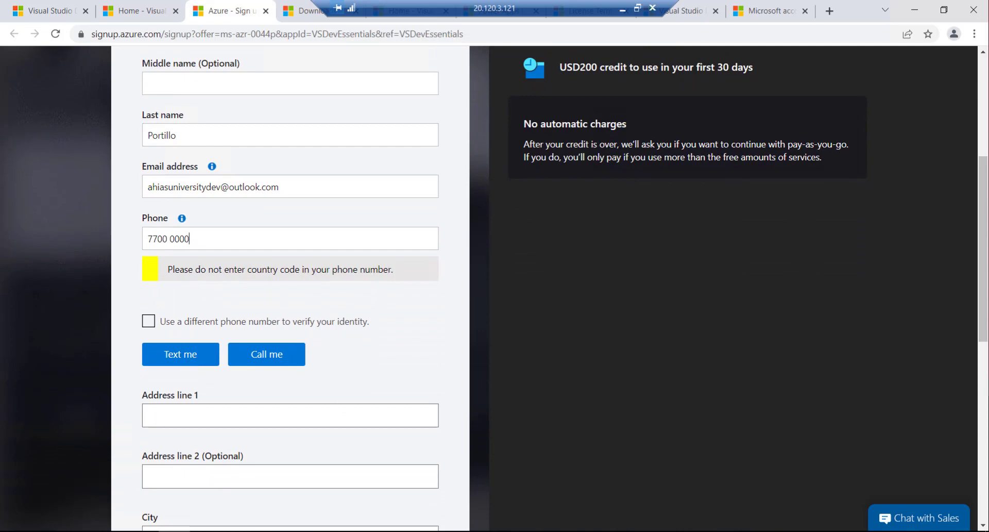
scroll(505, 194, down, 5)
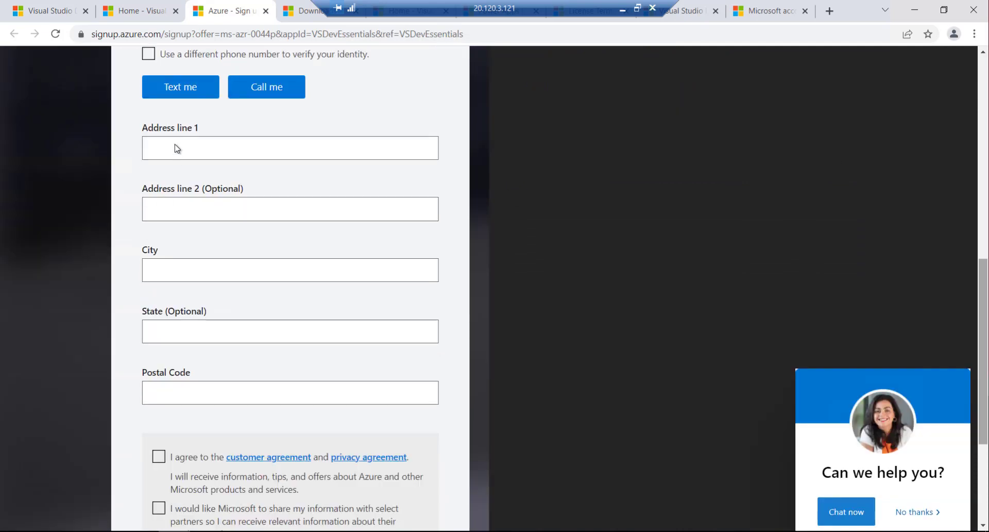
- Fill in the billing address line 1, city, state and postal code fields
scroll(176, 148, down, 1)
text(an salvado)
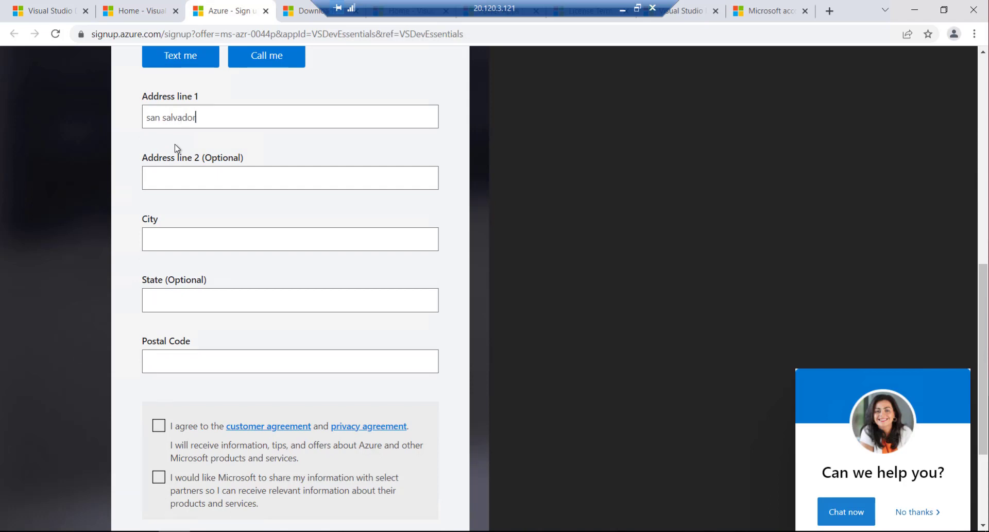
text(r)
click(161, 239)
text(san salv)
text(ad)
text(or)
click(170, 305)
text(s)
text(an salvad)
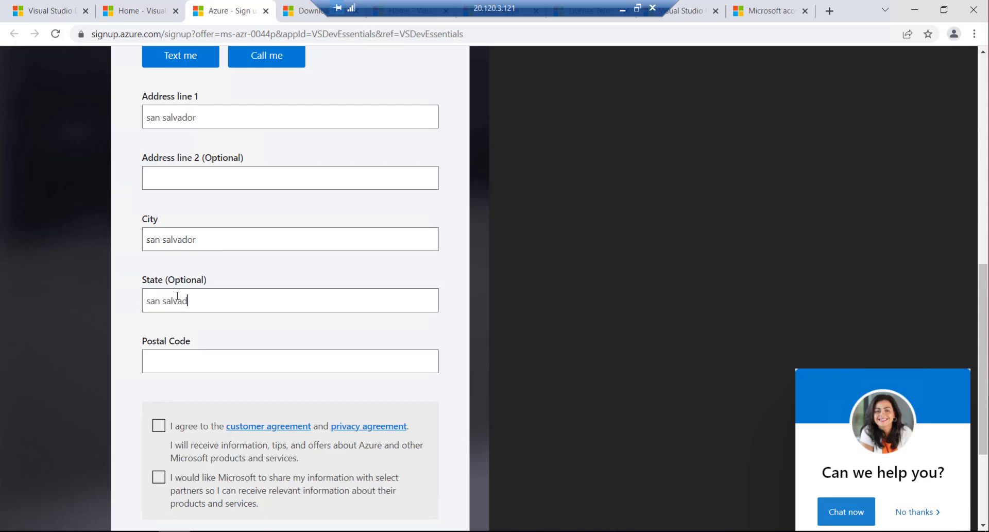
text(or)
click(161, 353)
text(11)
text(1000)
- Scroll through the sign-up page, highlighting the 40+ services always free benefit
drag(982, 318, 981, 117)
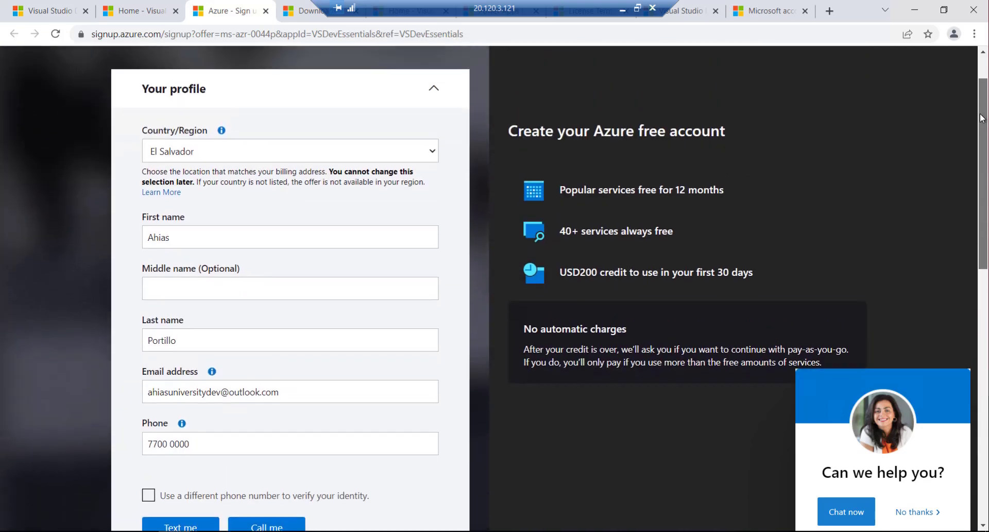
scroll(966, 130, down, 2)
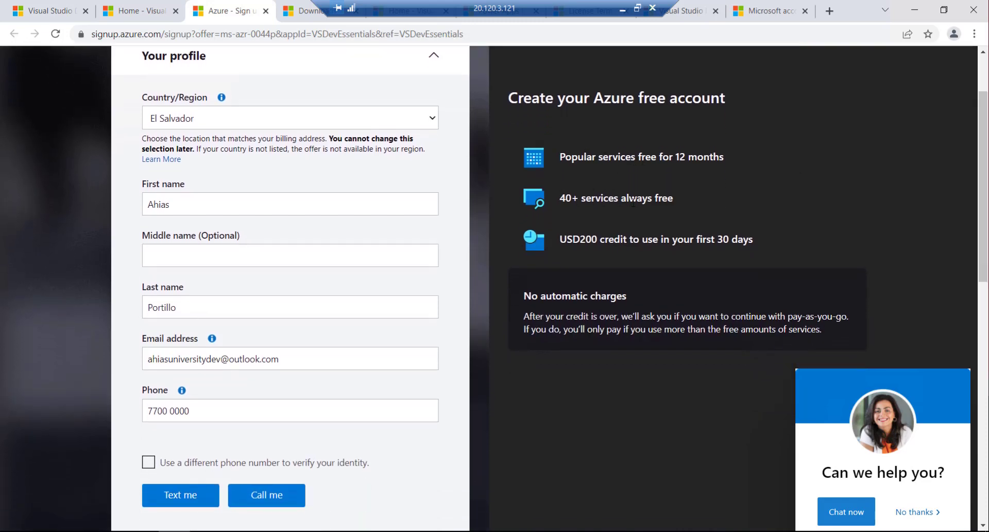
drag(561, 199, 675, 198)
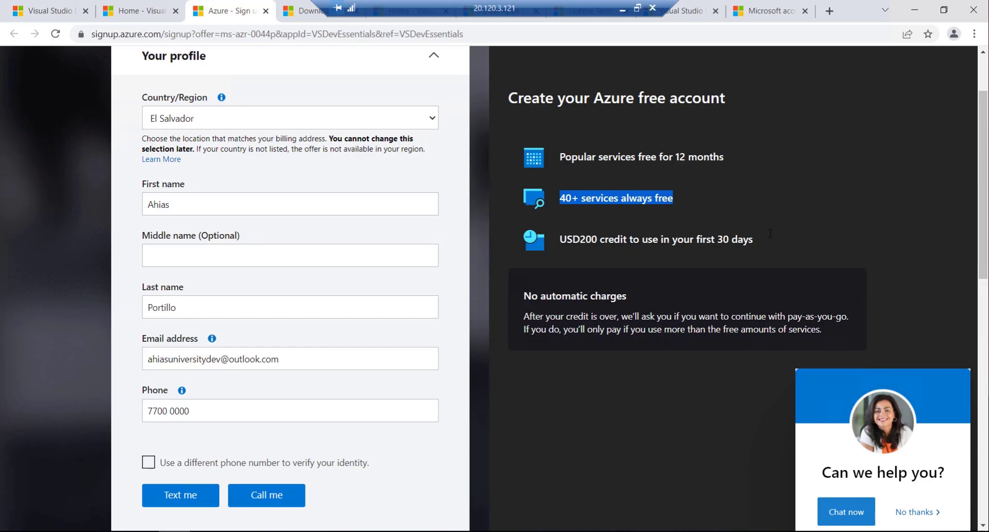
drag(979, 178, 966, 356)
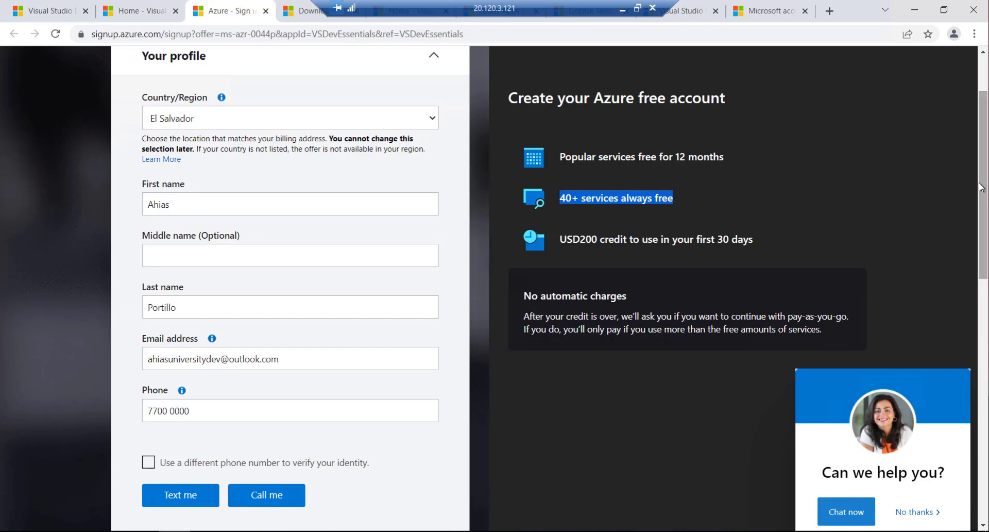
scroll(966, 354, down, 2)
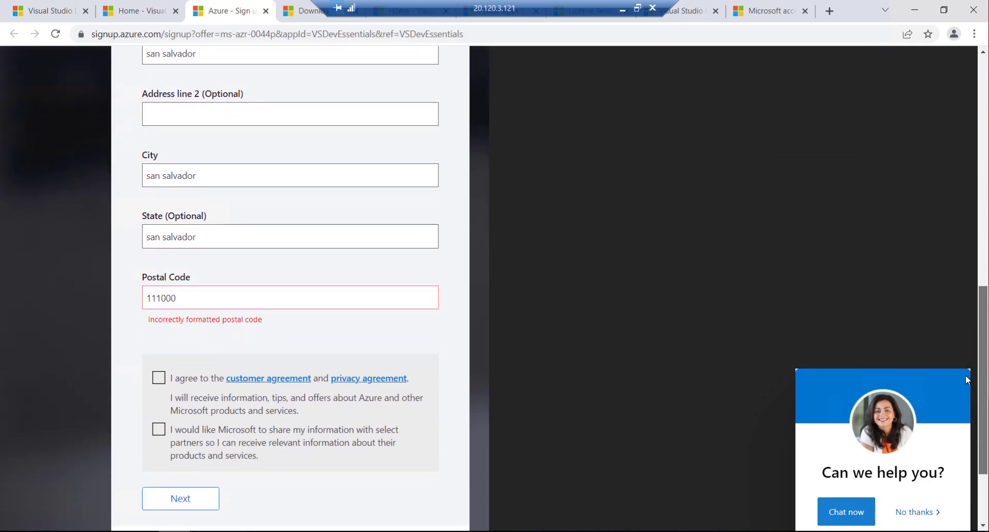
- Remove the extra postal code digit and accept the agreements and partner information sharing
key(BackSpace)
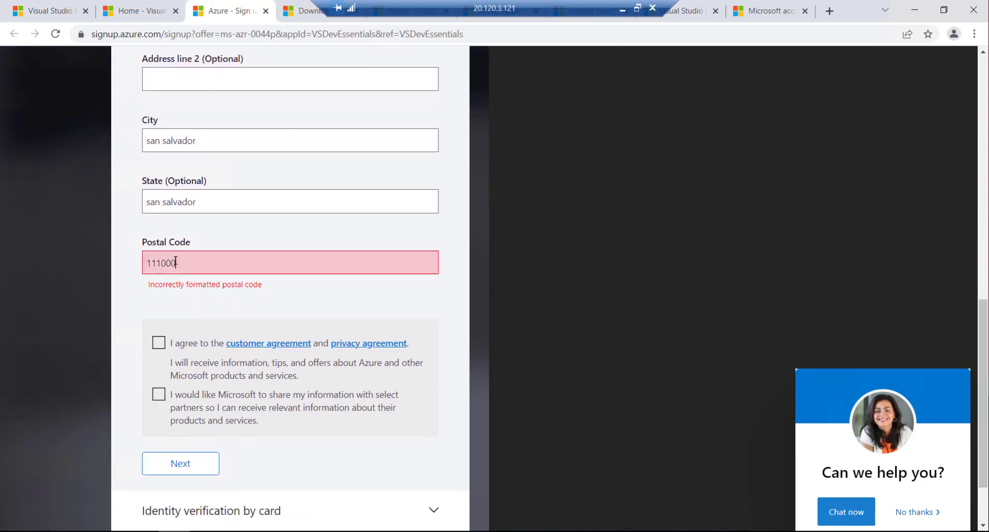
click(158, 327)
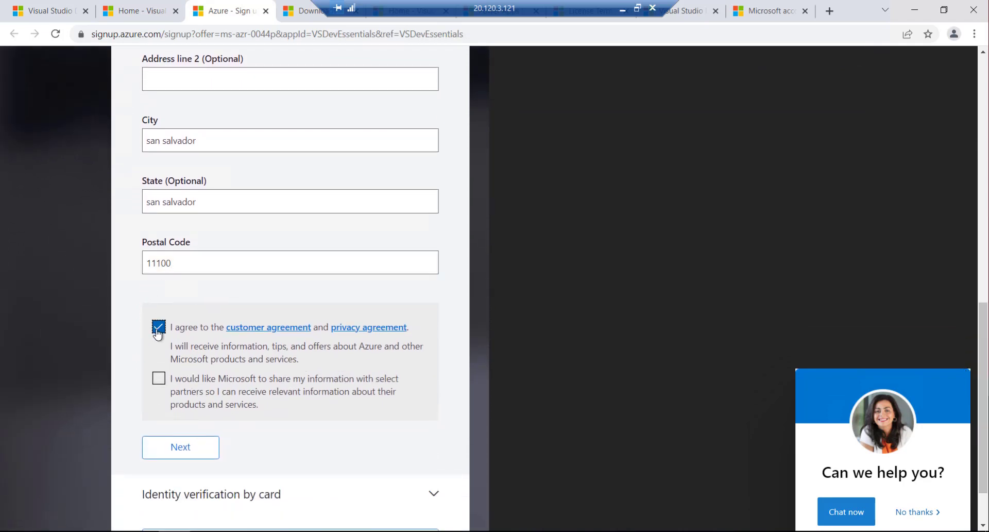
click(159, 381)
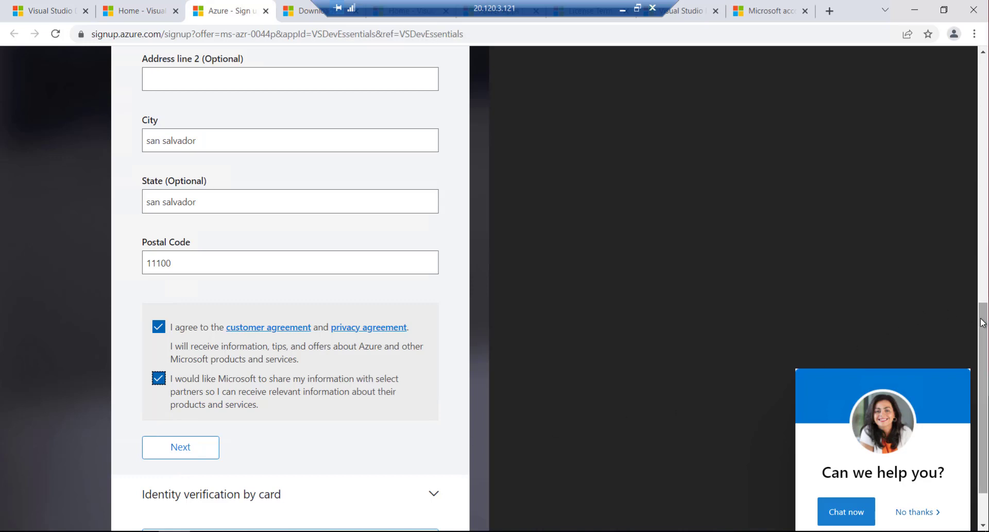
- Try expanding the identity verification by card section and scroll back to the profile
scroll(977, 318, down, 2)
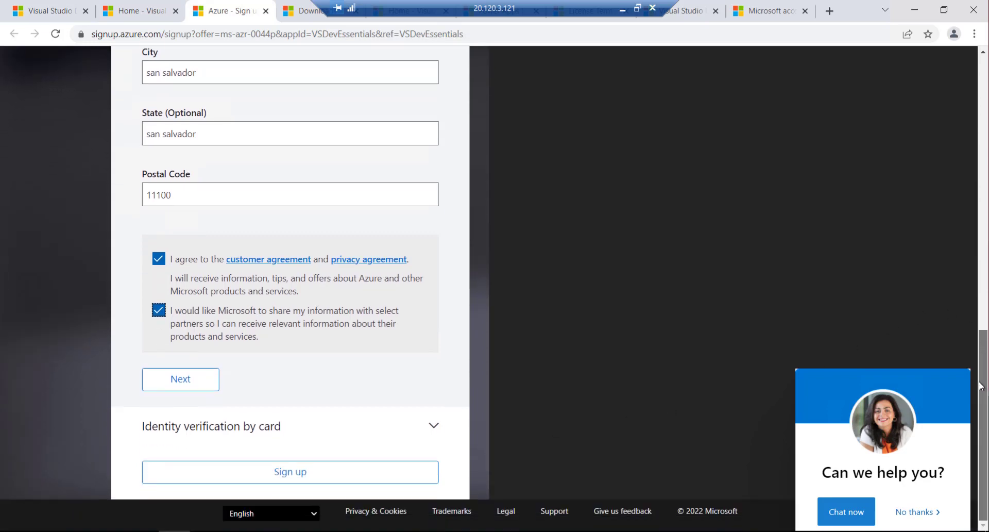
click(436, 428)
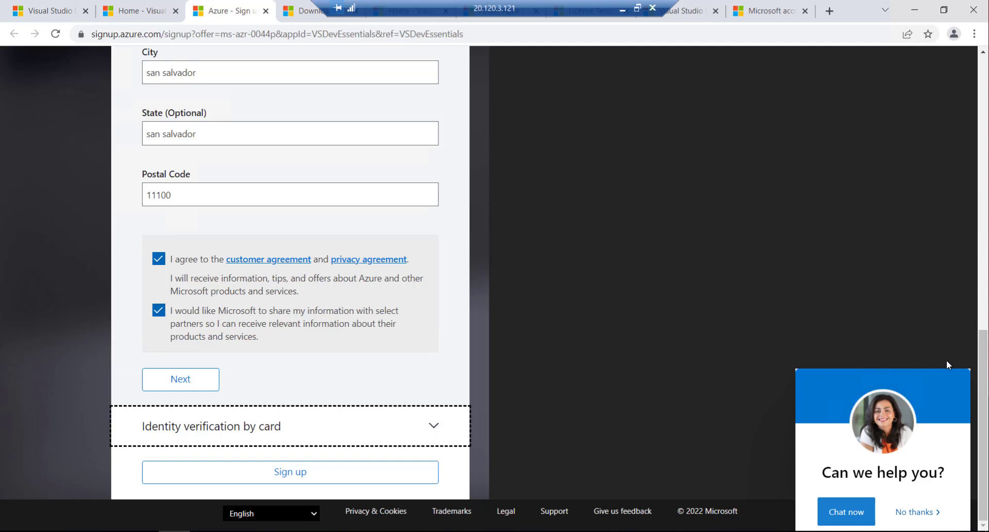
drag(981, 369, 951, 219)
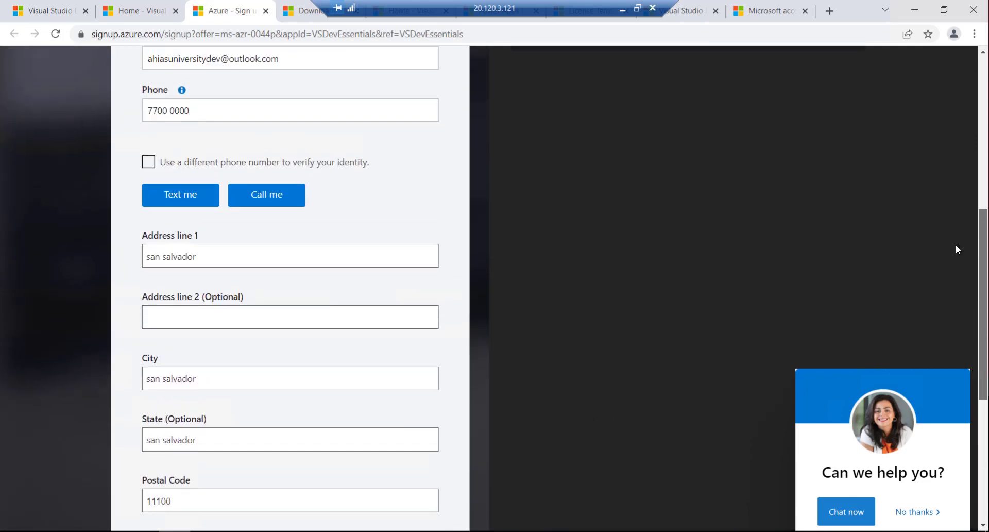
scroll(952, 223, up, 1)
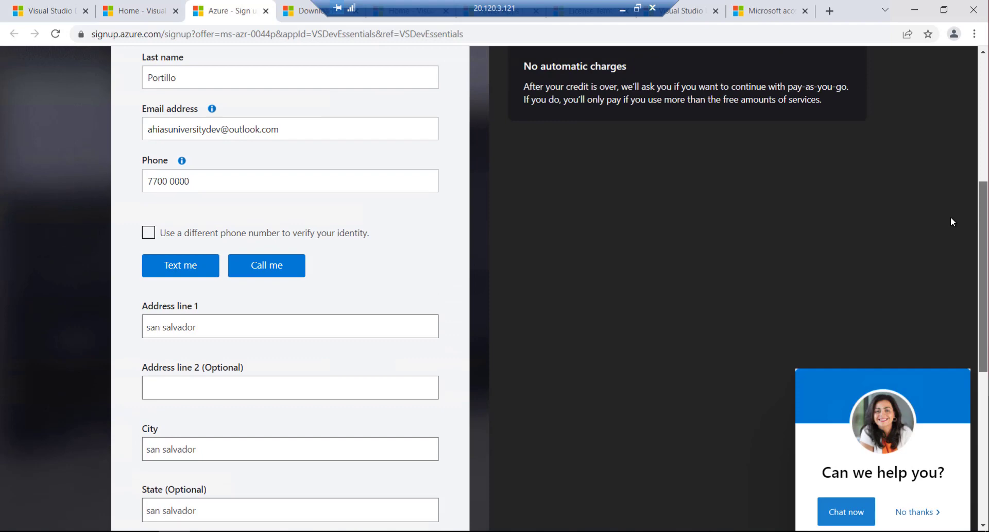
scroll(258, 391, down, 6)
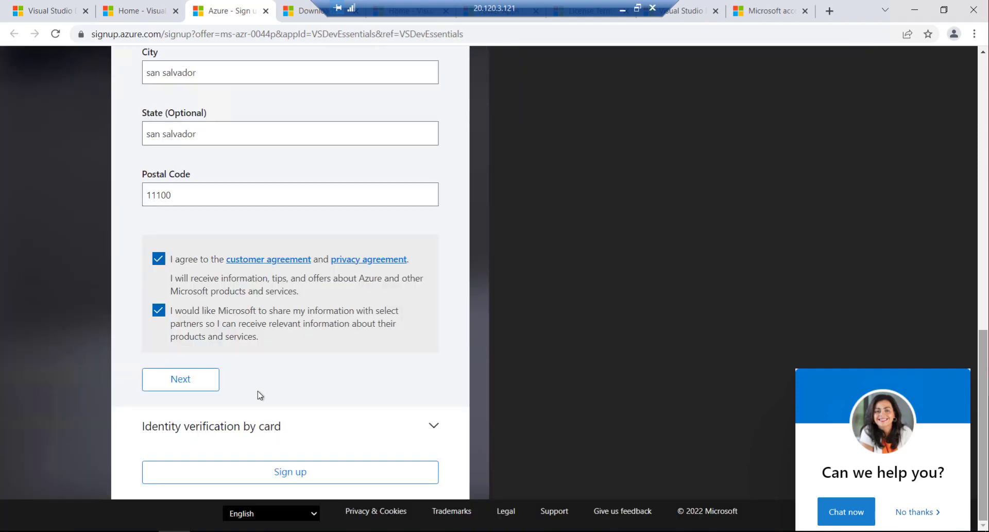
- Start phone verification and submit the code texted to the phone
click(182, 381)
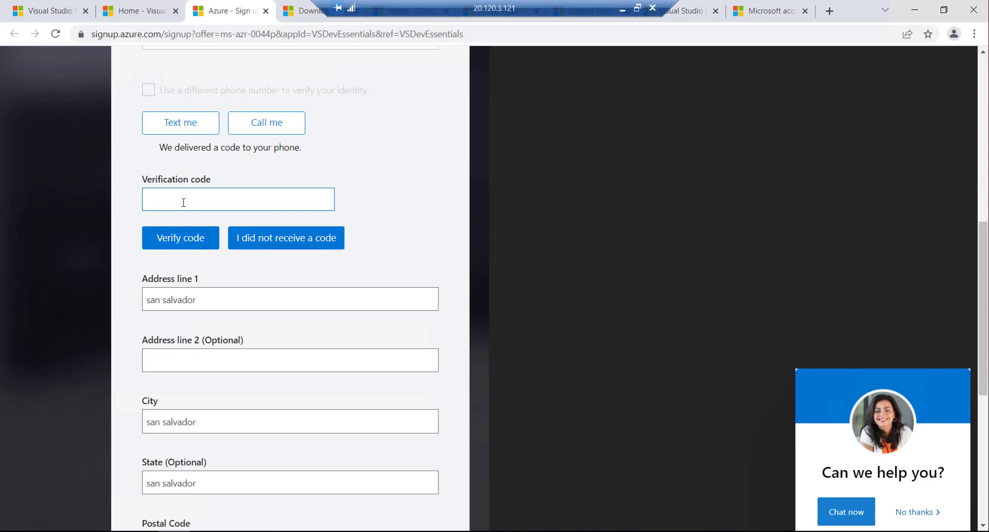
click(181, 242)
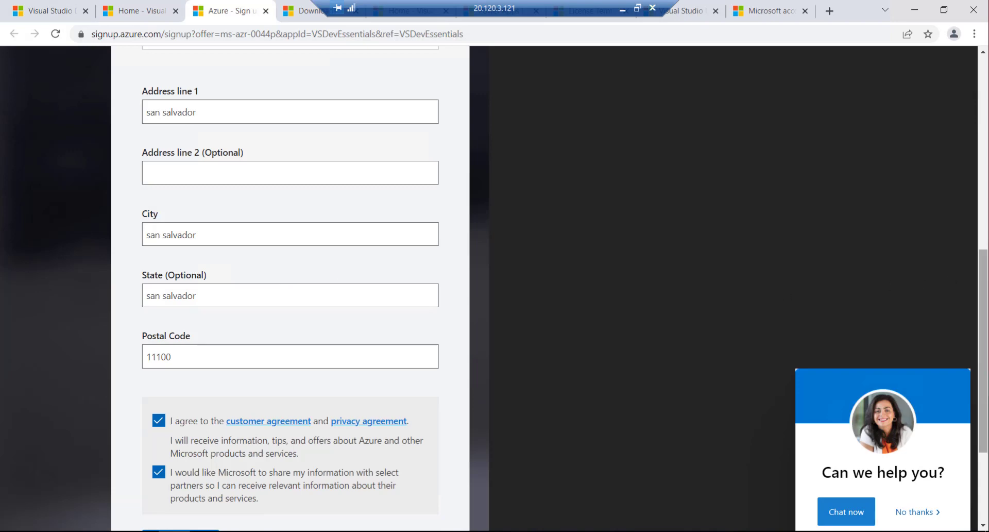
scroll(212, 390, down, 3)
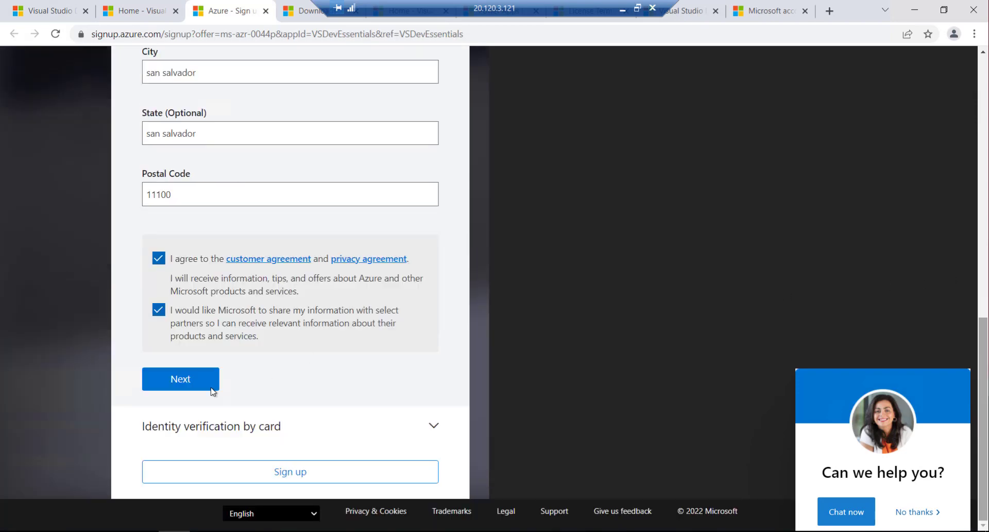
- Submit the completed profile and close Chrome's Save address? prompt
click(181, 380)
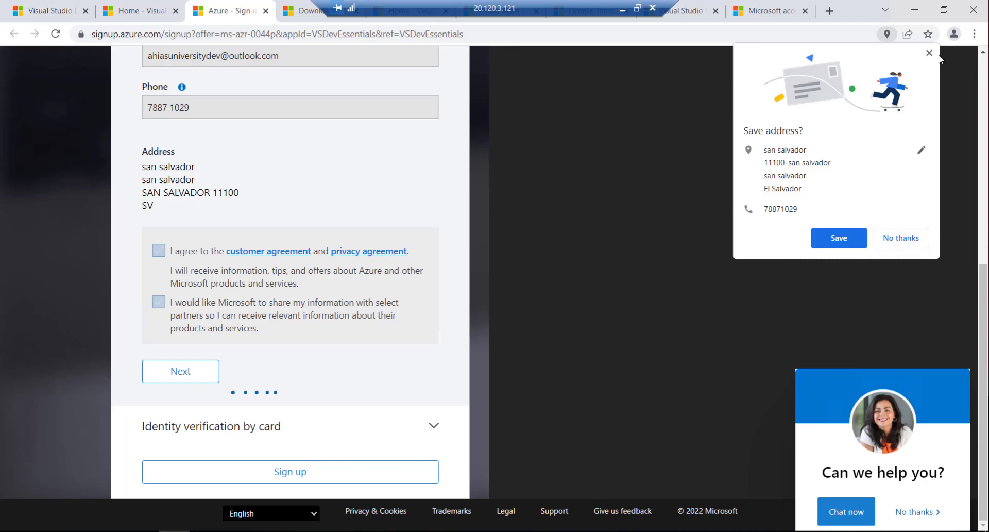
click(929, 52)
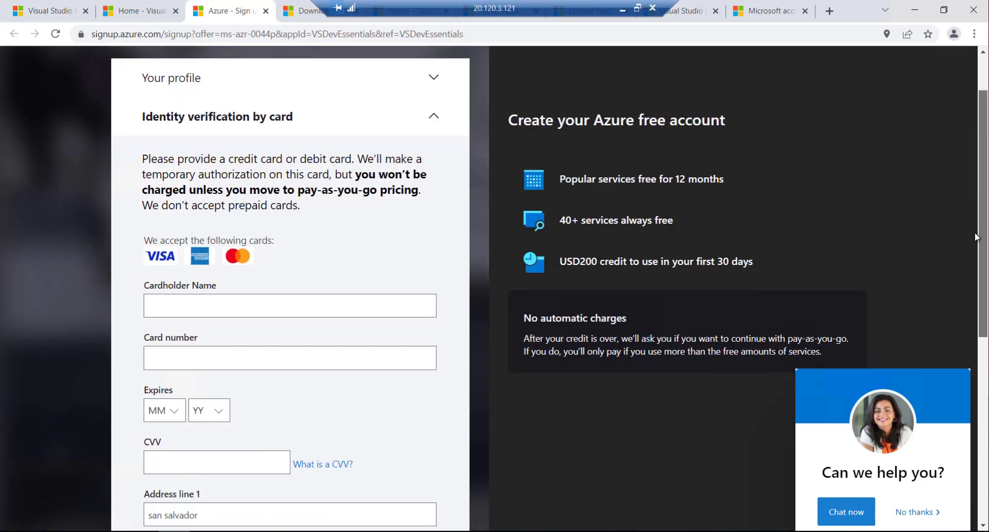
- Scroll down the identity verification by card form
drag(978, 193, 982, 310)
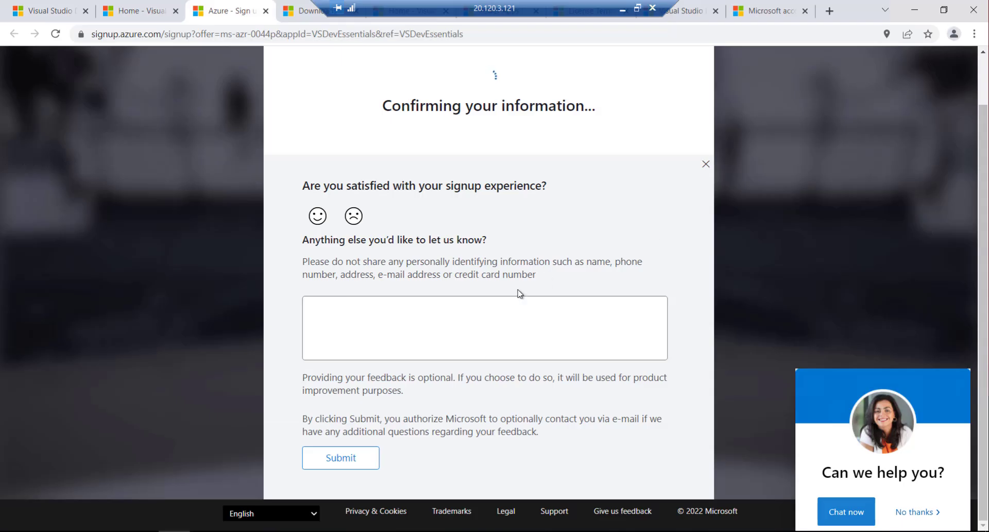
- Rate the signup experience with the smiley face and submit the feedback
click(317, 217)
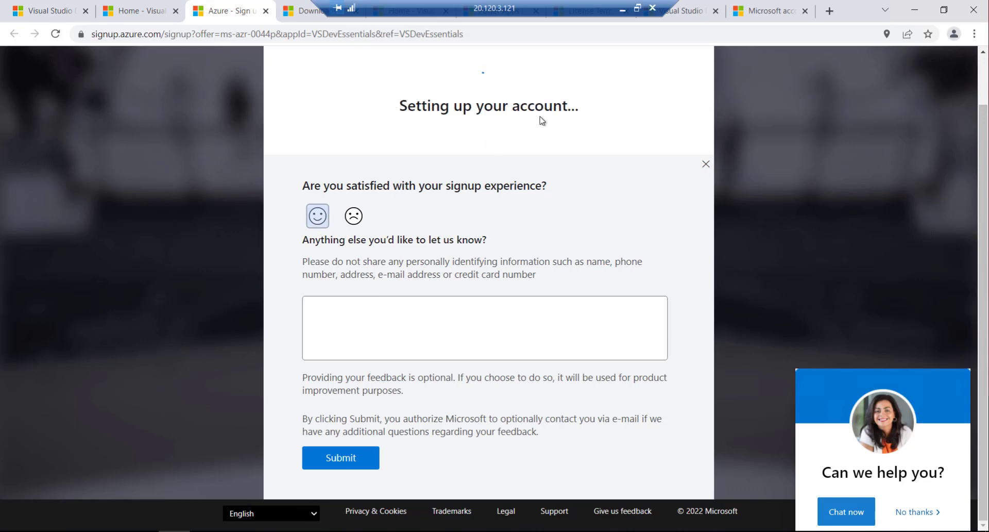
click(320, 456)
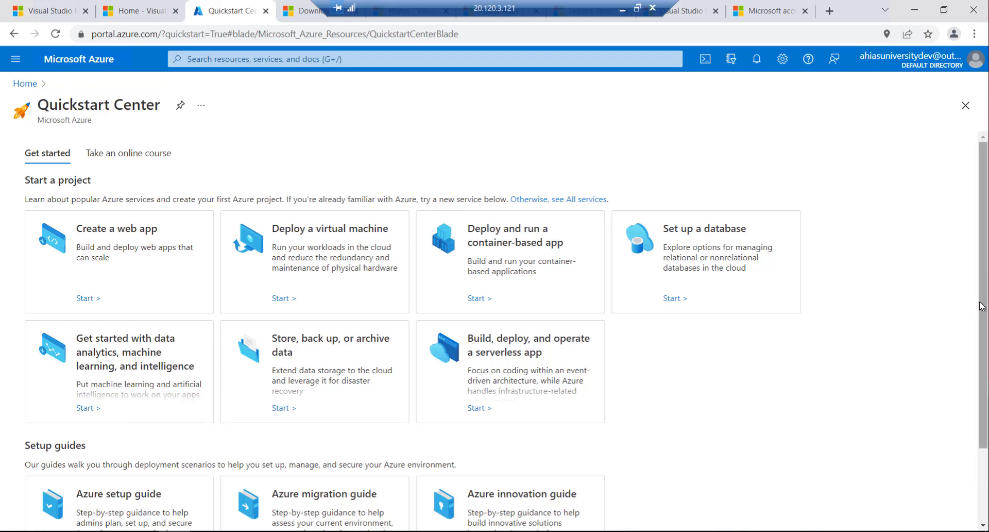
- Go to Azure Home and inspect Default Directory under Directories + subscriptions
scroll(983, 319, down, 2)
scroll(977, 379, up, 2)
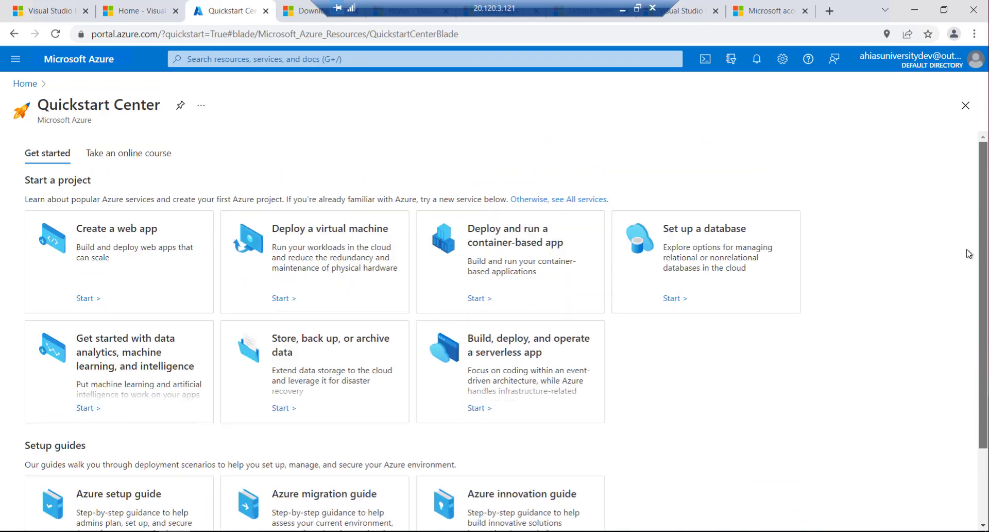
click(23, 84)
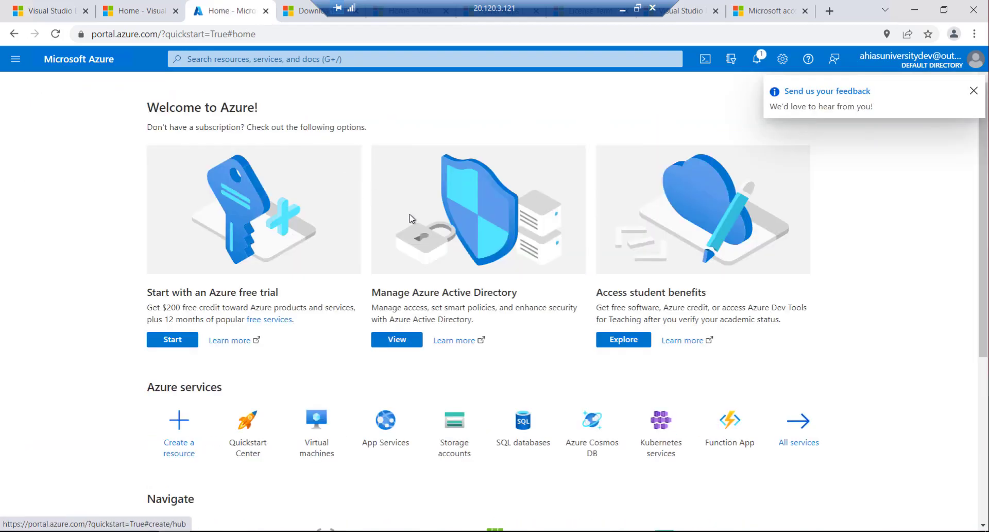
click(730, 62)
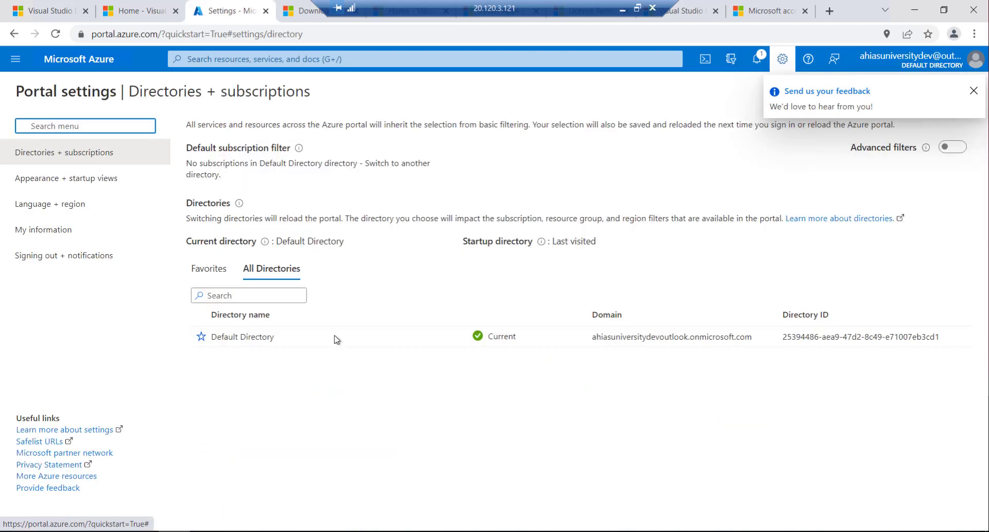
click(266, 336)
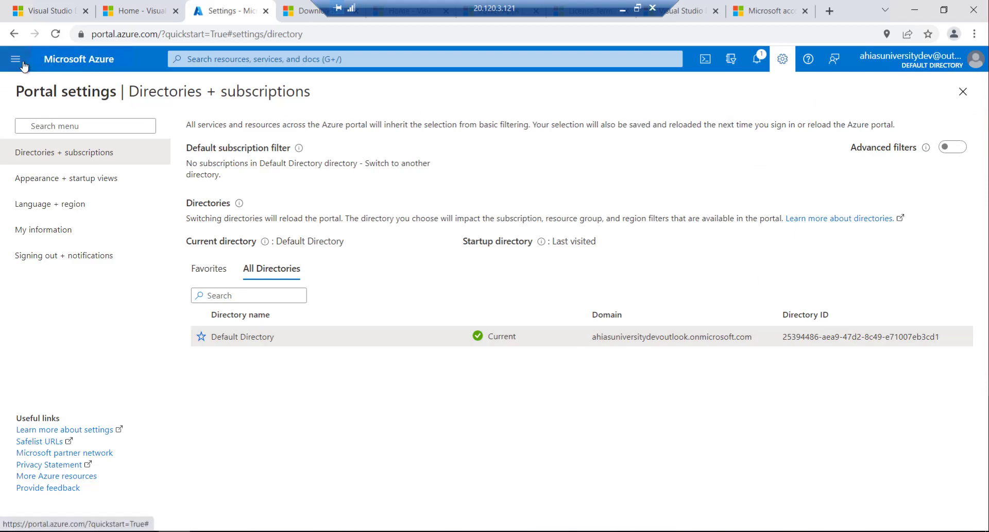
- Check the settings search and signed-in account details, then return Home via the portal menu
click(733, 62)
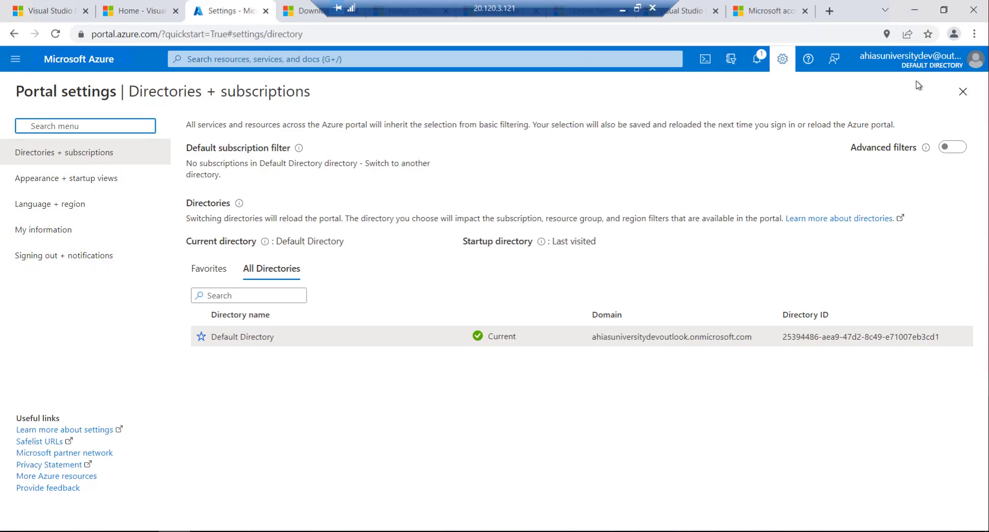
click(930, 67)
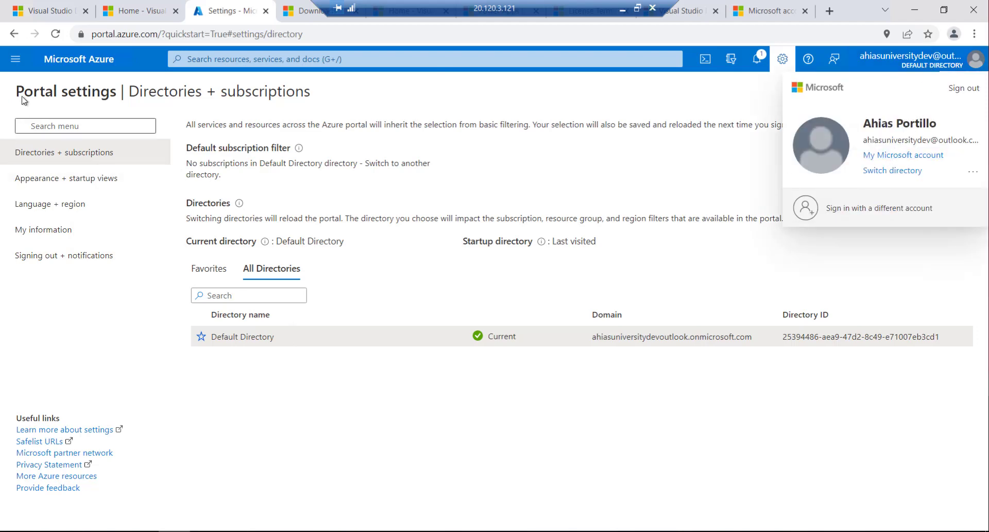
click(15, 65)
click(36, 104)
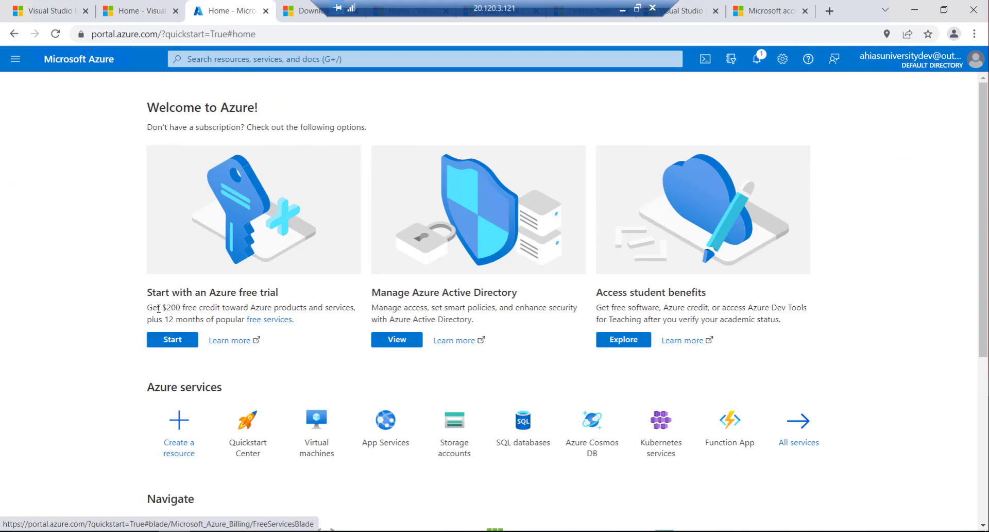
- Highlight the $200 free credit note, then search 'free' and open Free services
triple_click(357, 308)
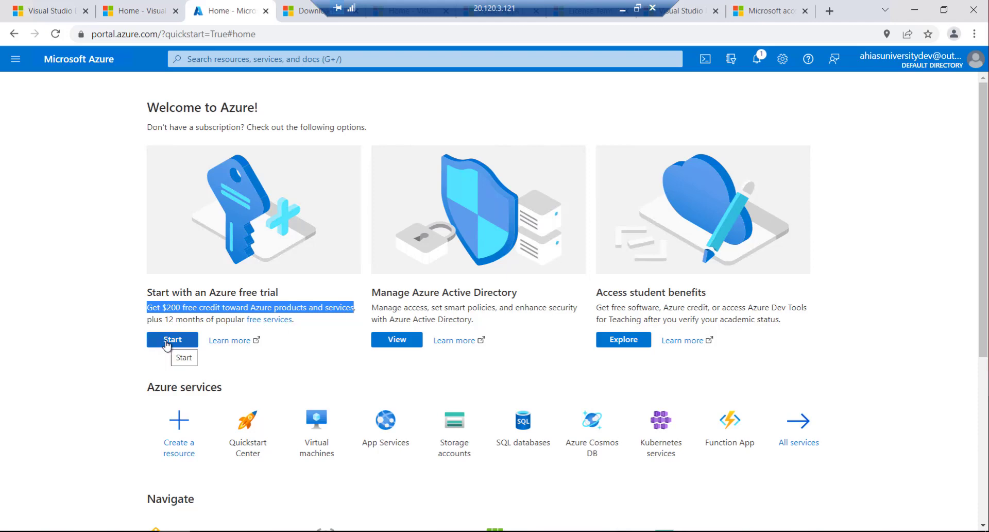
click(390, 93)
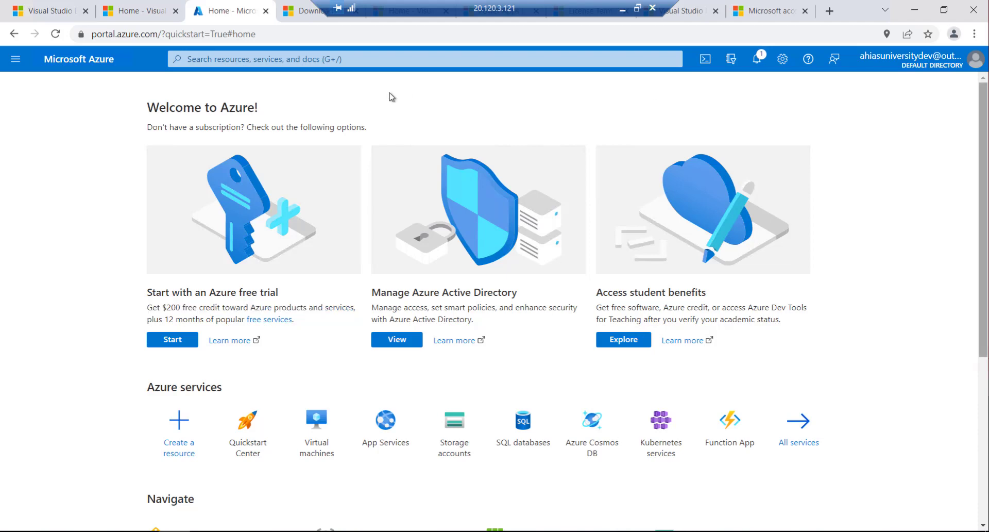
click(226, 59)
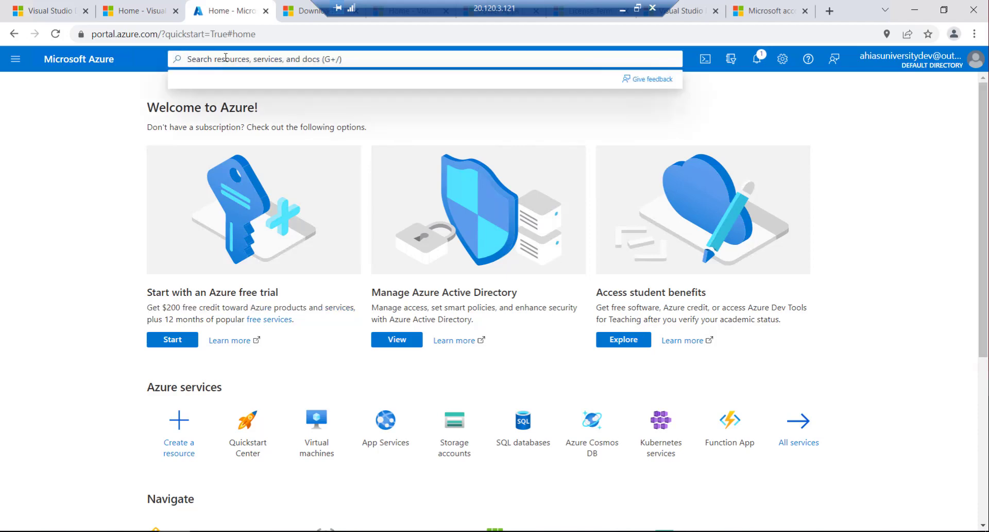
text(free)
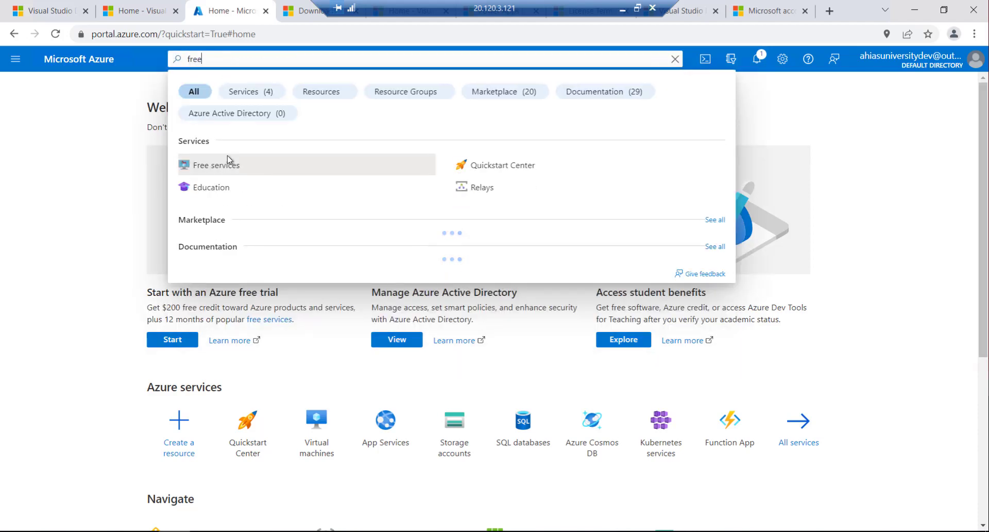
click(224, 161)
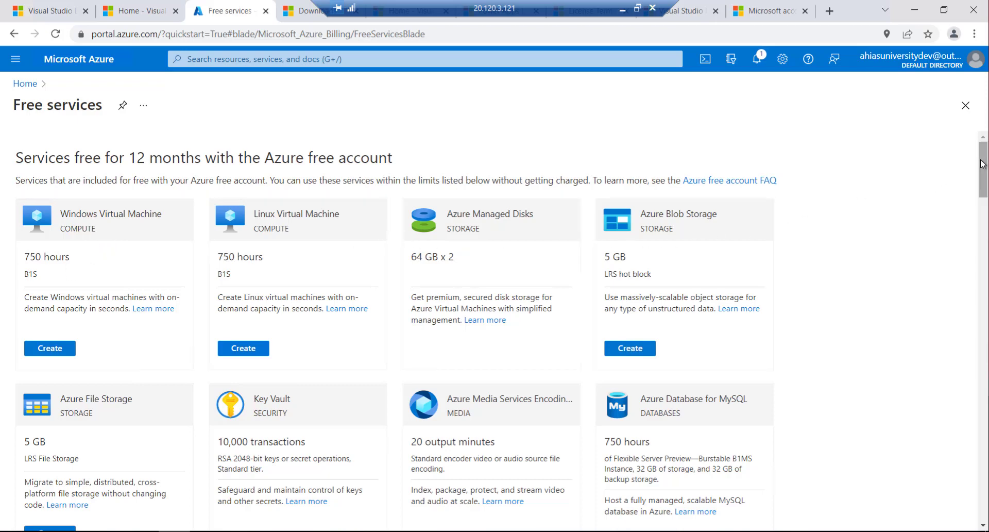
- Review the 12-month free services heading, then highlight the Always free services heading
drag(978, 164, 969, 220)
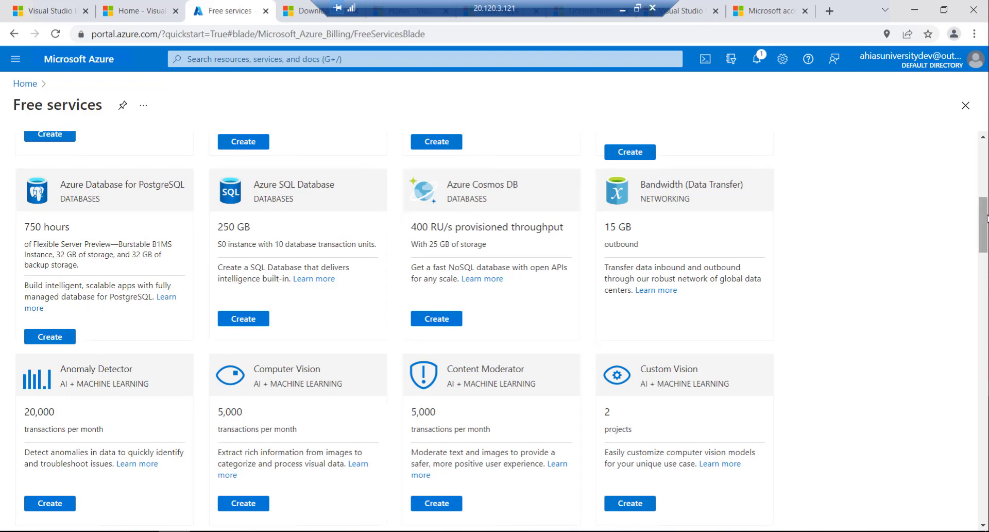
mouse_move(984, 224)
mouse_down()
mouse_move(970, 357)
mouse_move(973, 142)
mouse_up()
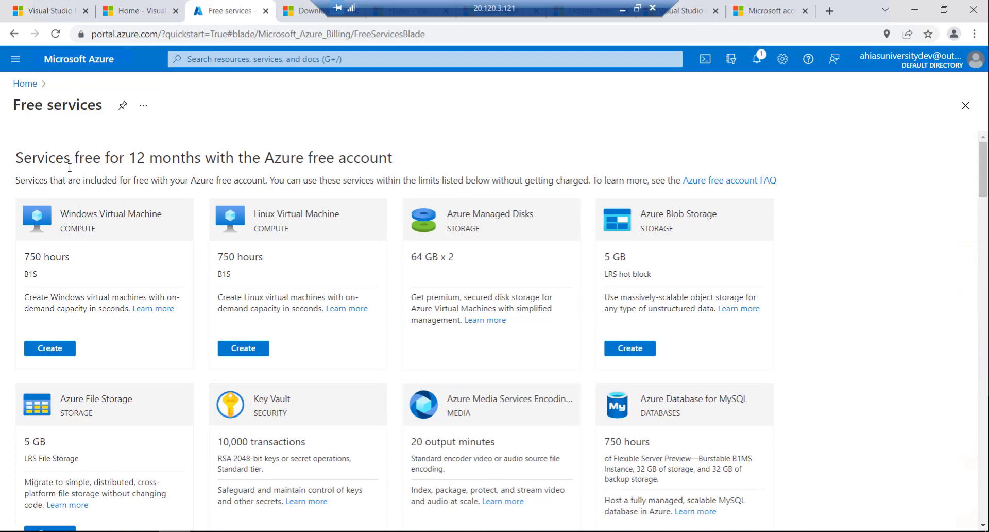
drag(34, 158, 405, 168)
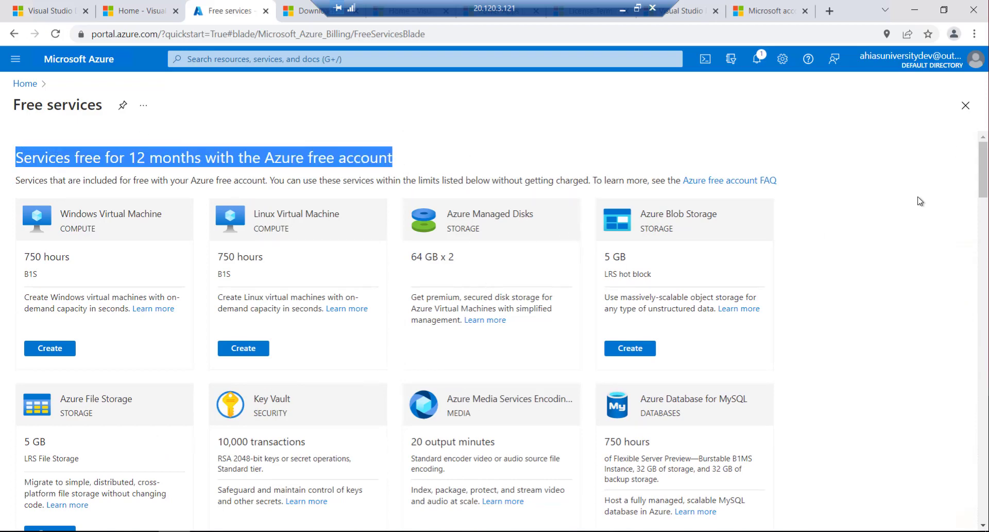
drag(982, 183, 974, 363)
triple_click(81, 174)
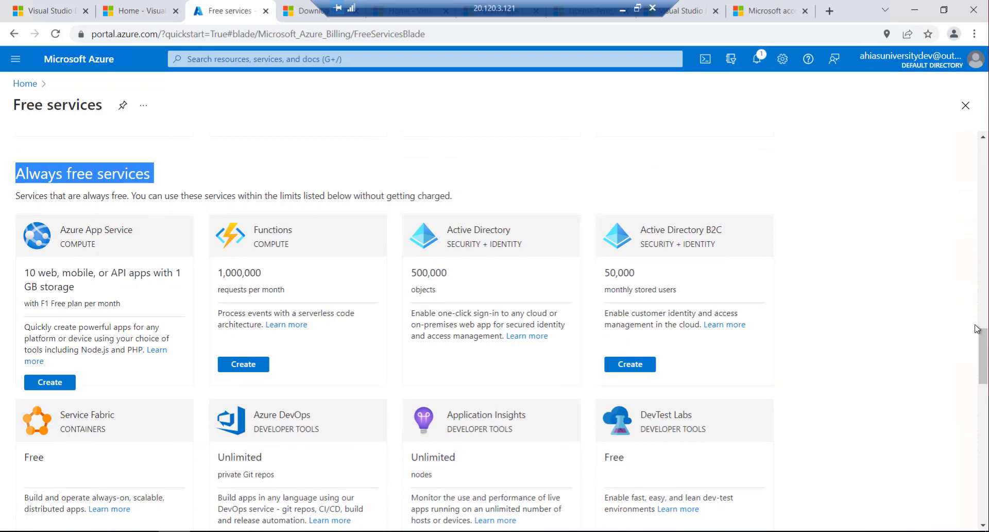
- Scroll down to Azure Logic Apps and highlight Machine Learning's 2 free seats terms
scroll(977, 340, down, 3)
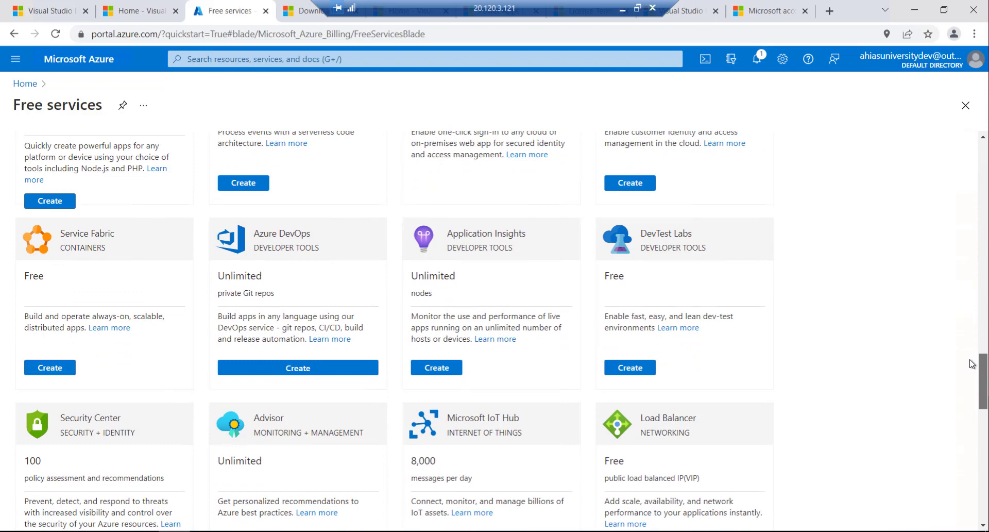
scroll(970, 362, down, 2)
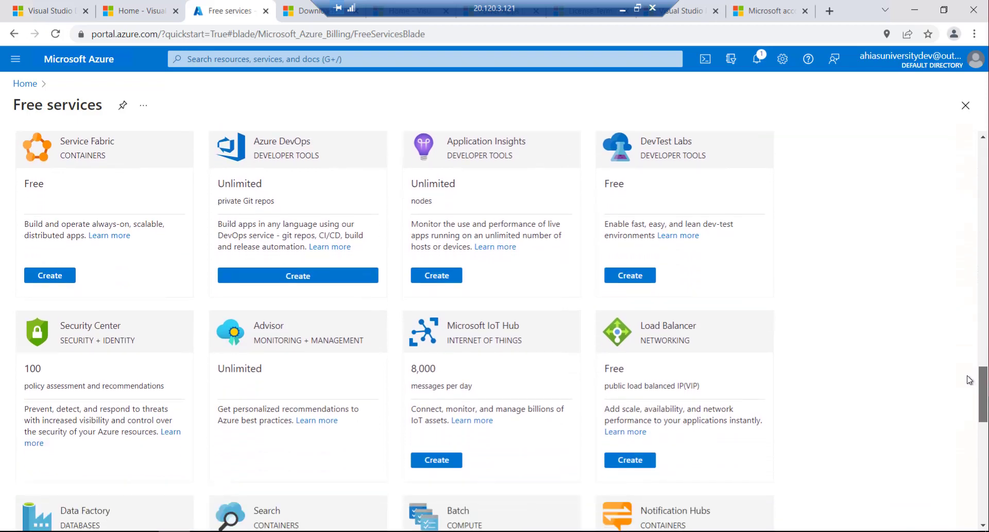
scroll(969, 379, down, 4)
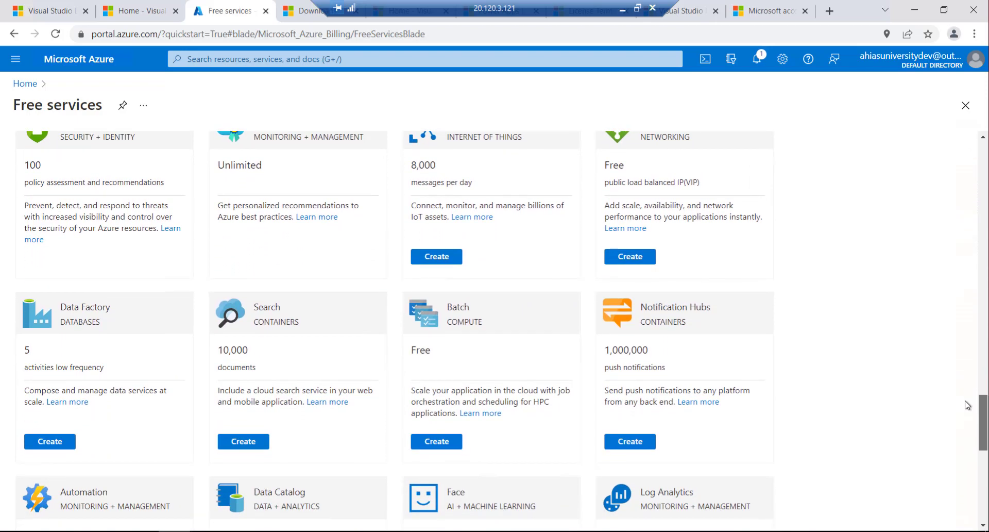
scroll(968, 407, down, 2)
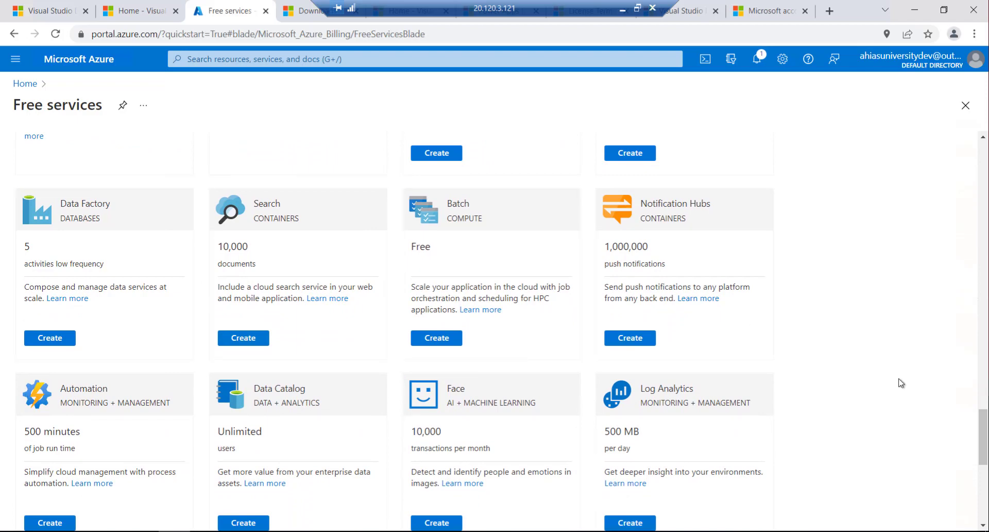
scroll(982, 440, down, 1)
scroll(982, 440, down, 1)
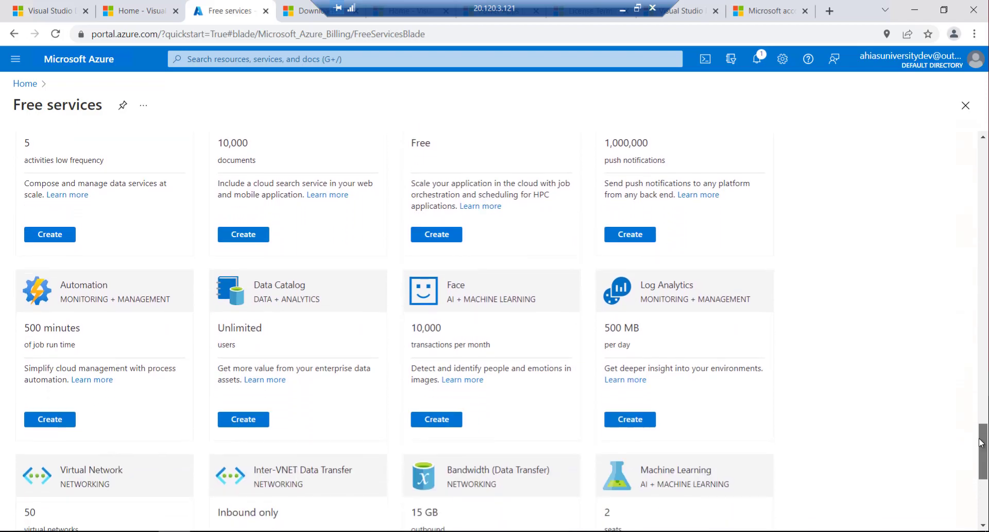
drag(981, 442, 976, 474)
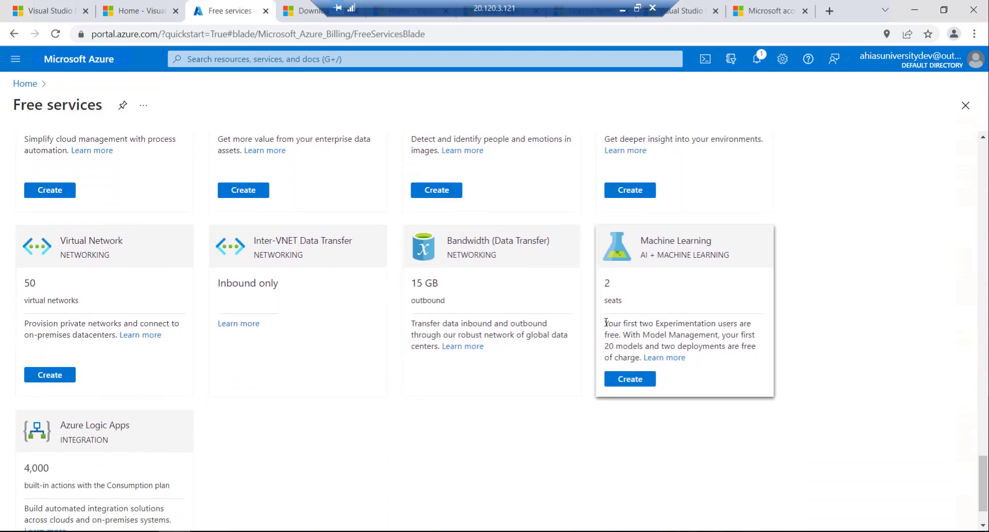
drag(606, 322, 749, 332)
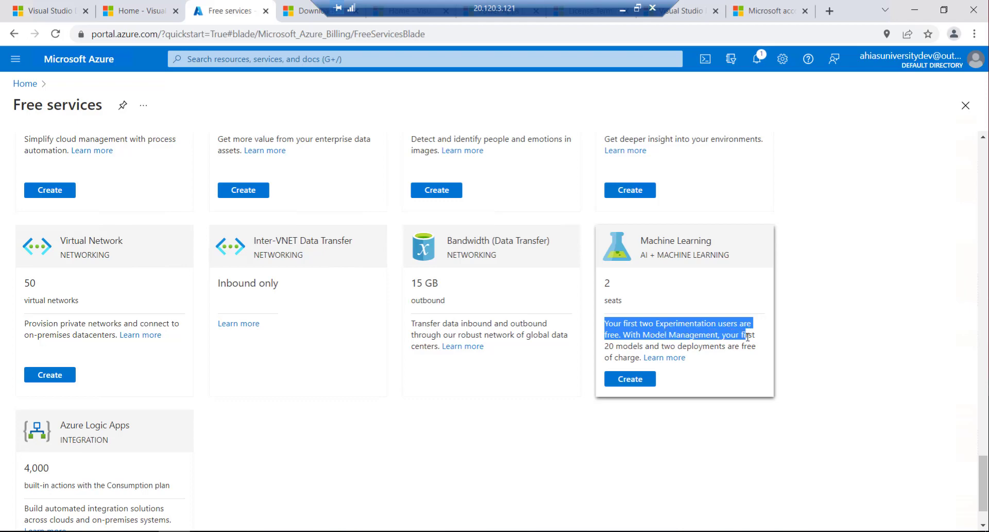
drag(748, 336, 753, 347)
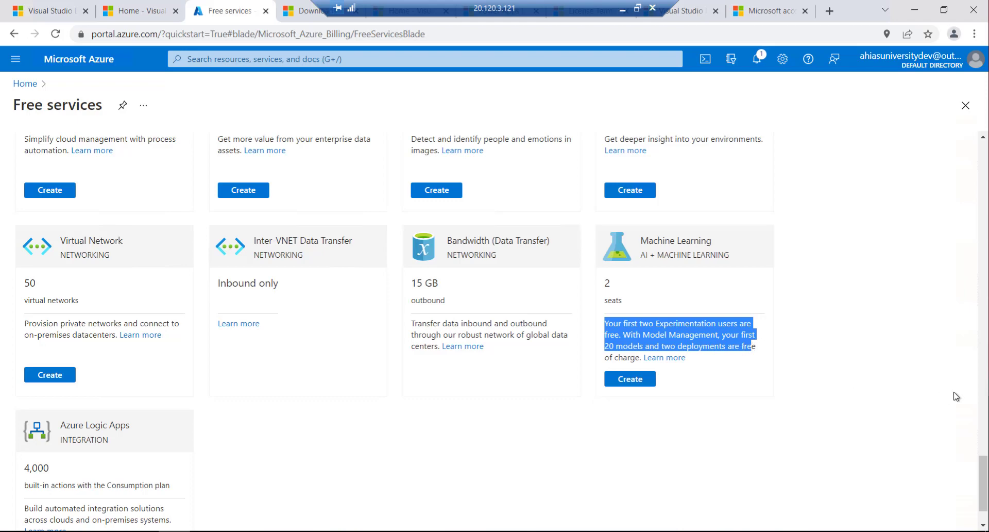
drag(981, 458, 983, 504)
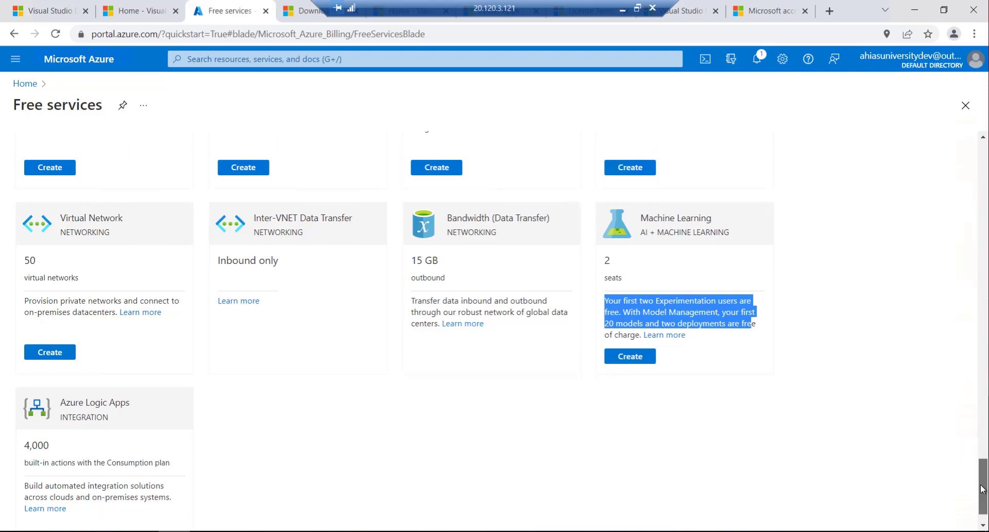